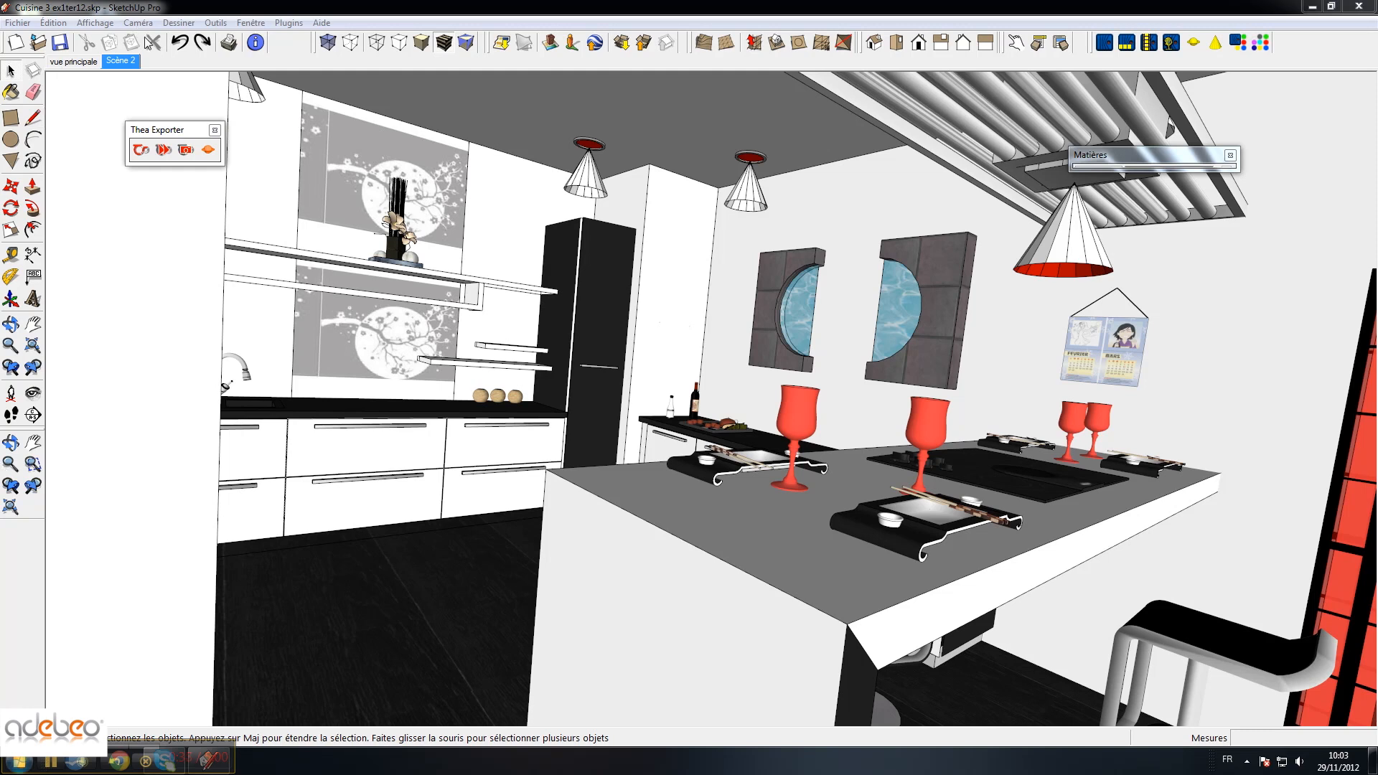
Open the Thea export settings, show the scene camera options and return to the saved view Scène 2
{"action": "left_click_drag", "start_coordinate": [165, 132], "coordinate": [110, 112]}
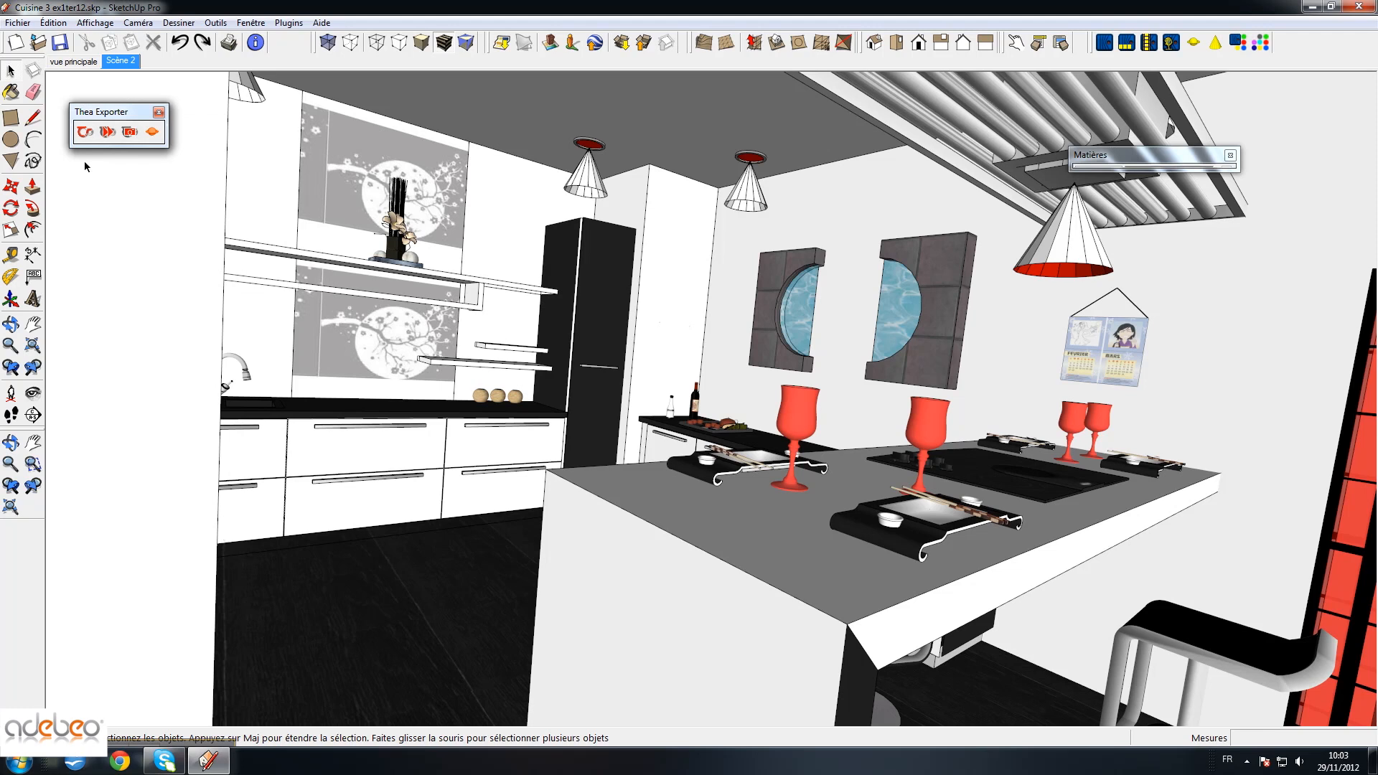
{"action": "left_click", "coordinate": [85, 131]}
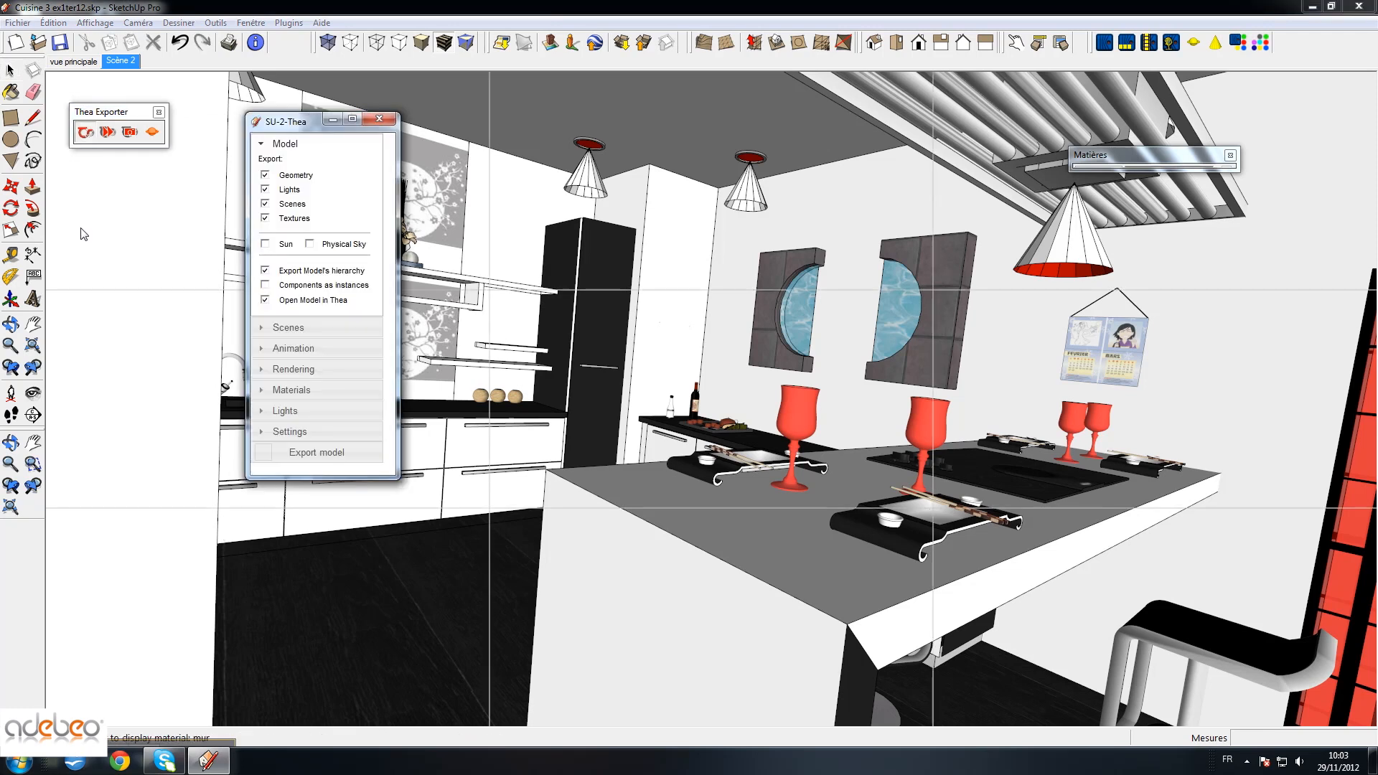
{"action": "left_click", "coordinate": [291, 327]}
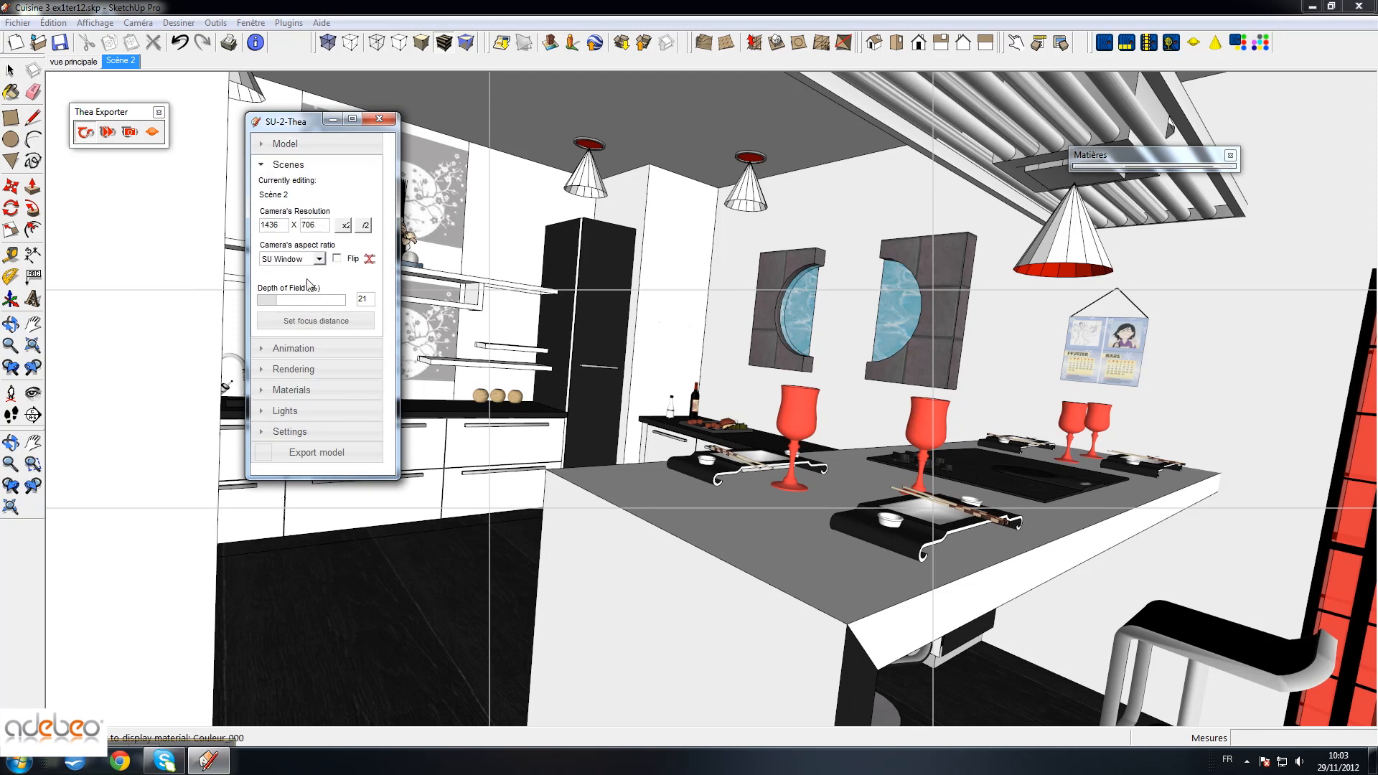
{"action": "middle_click_drag", "start_coordinate": [661, 496], "coordinate": [587, 473]}
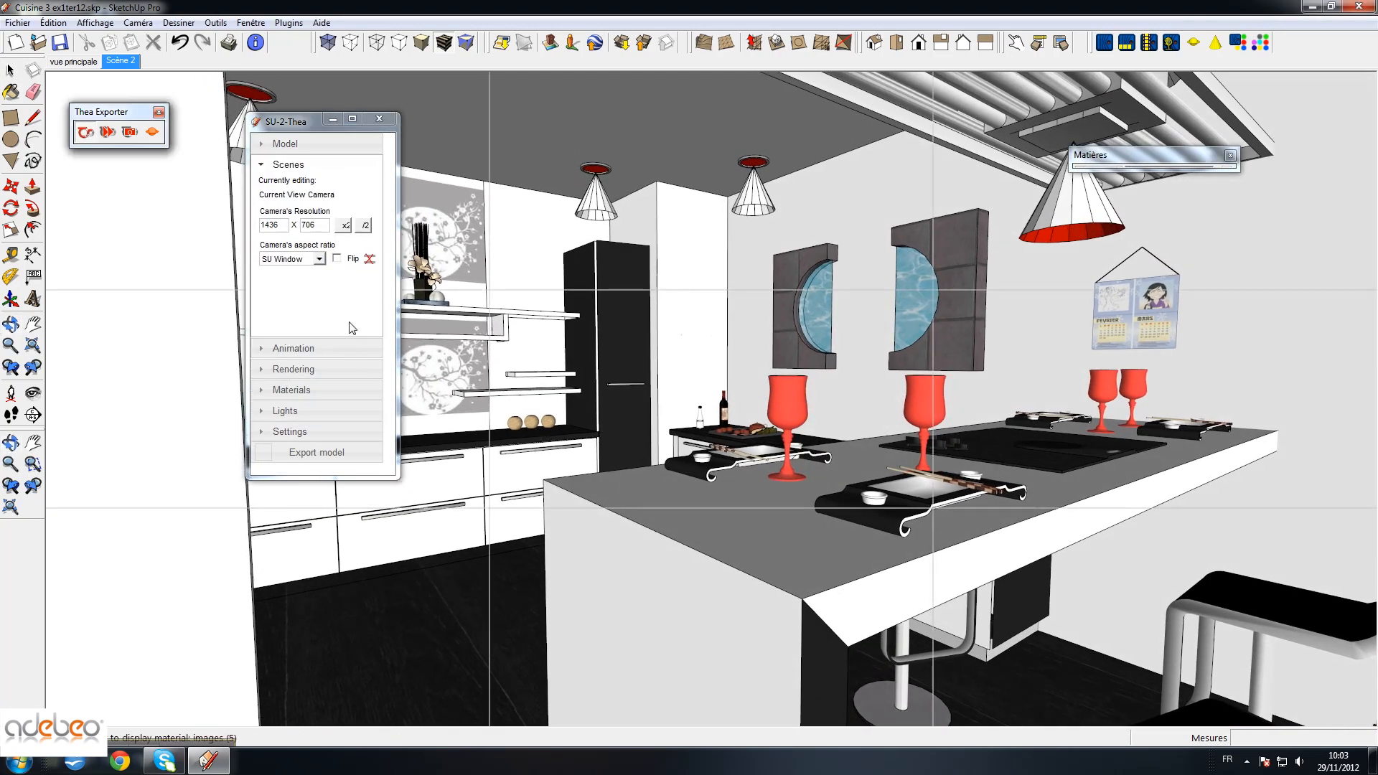
{"action": "left_click", "coordinate": [135, 62]}
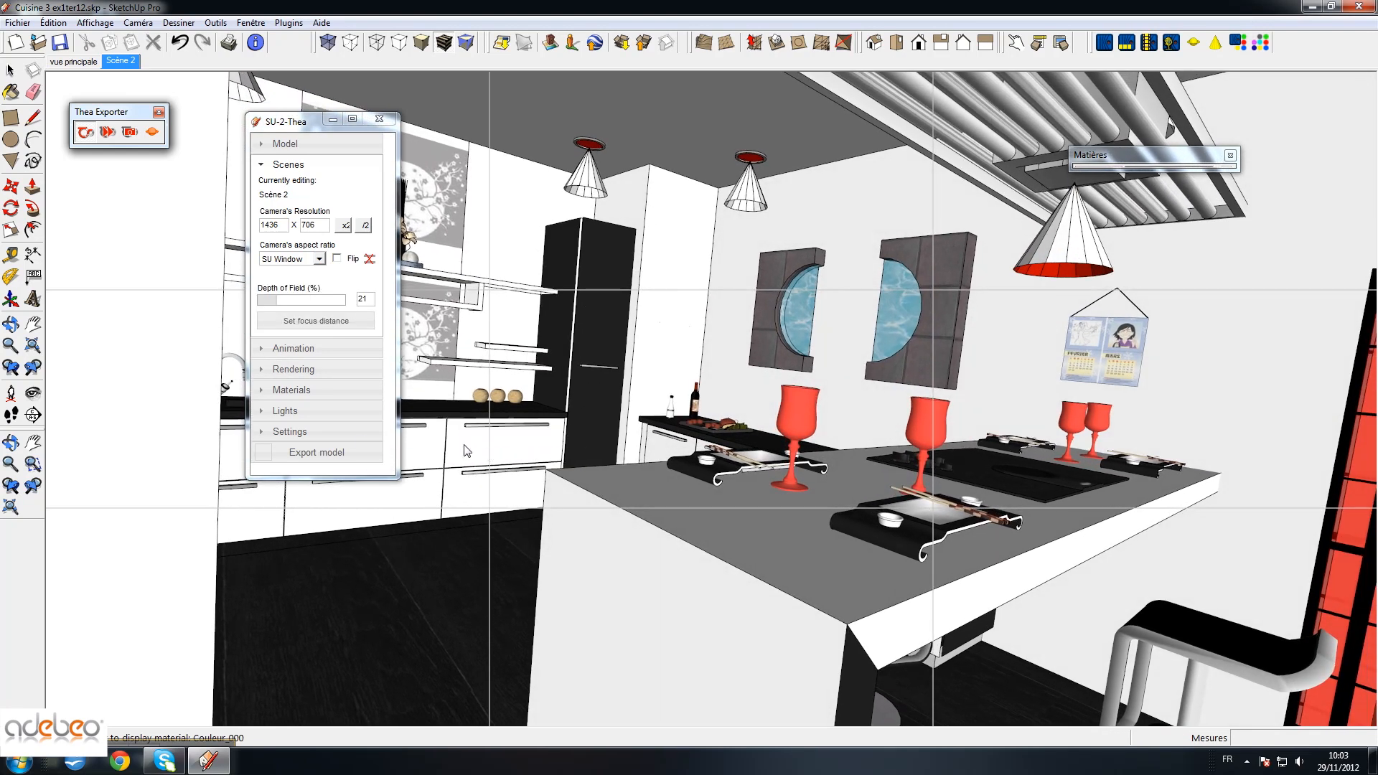
Focus the Scène 2 camera on the red glass nearest the island's corner tray and set the depth of field to 20%
{"action": "left_click_drag", "start_coordinate": [267, 299], "coordinate": [348, 300]}
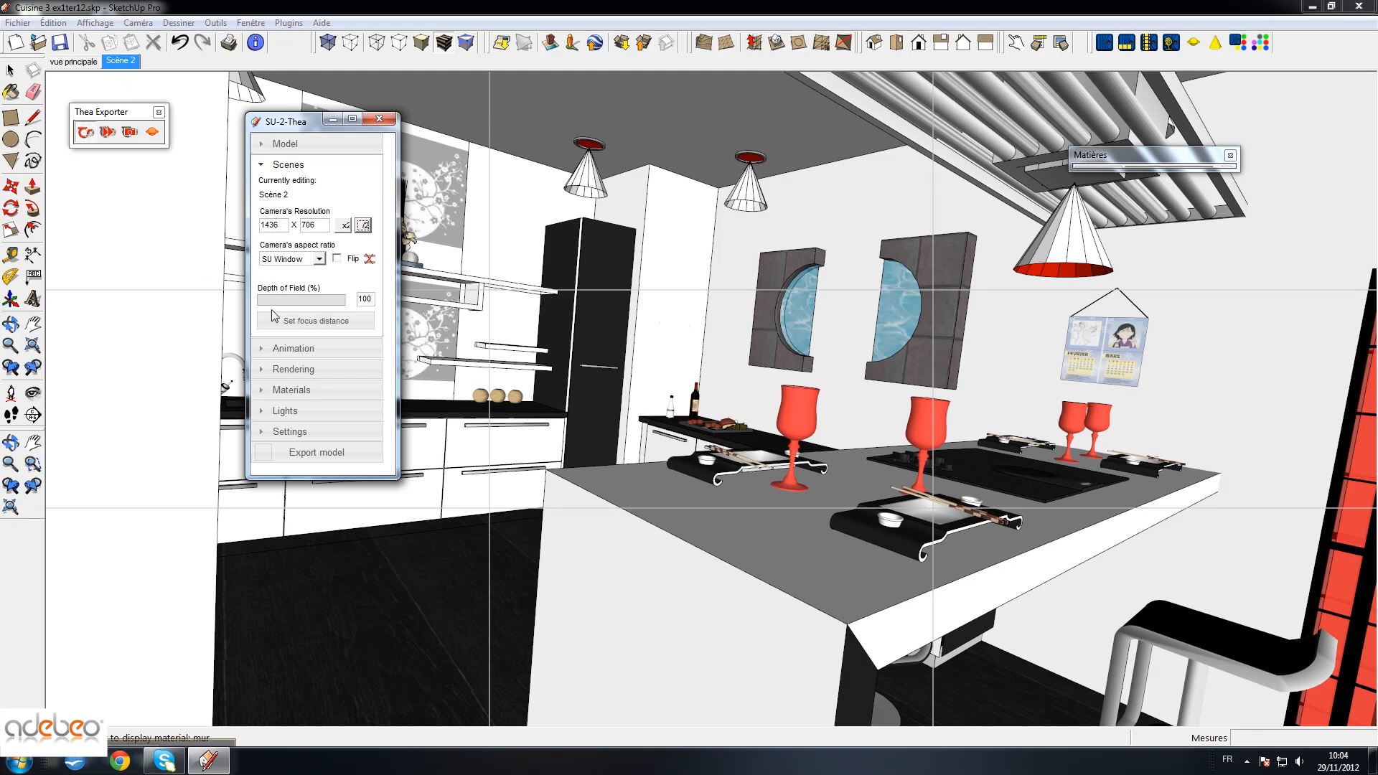
{"action": "left_click", "coordinate": [320, 323]}
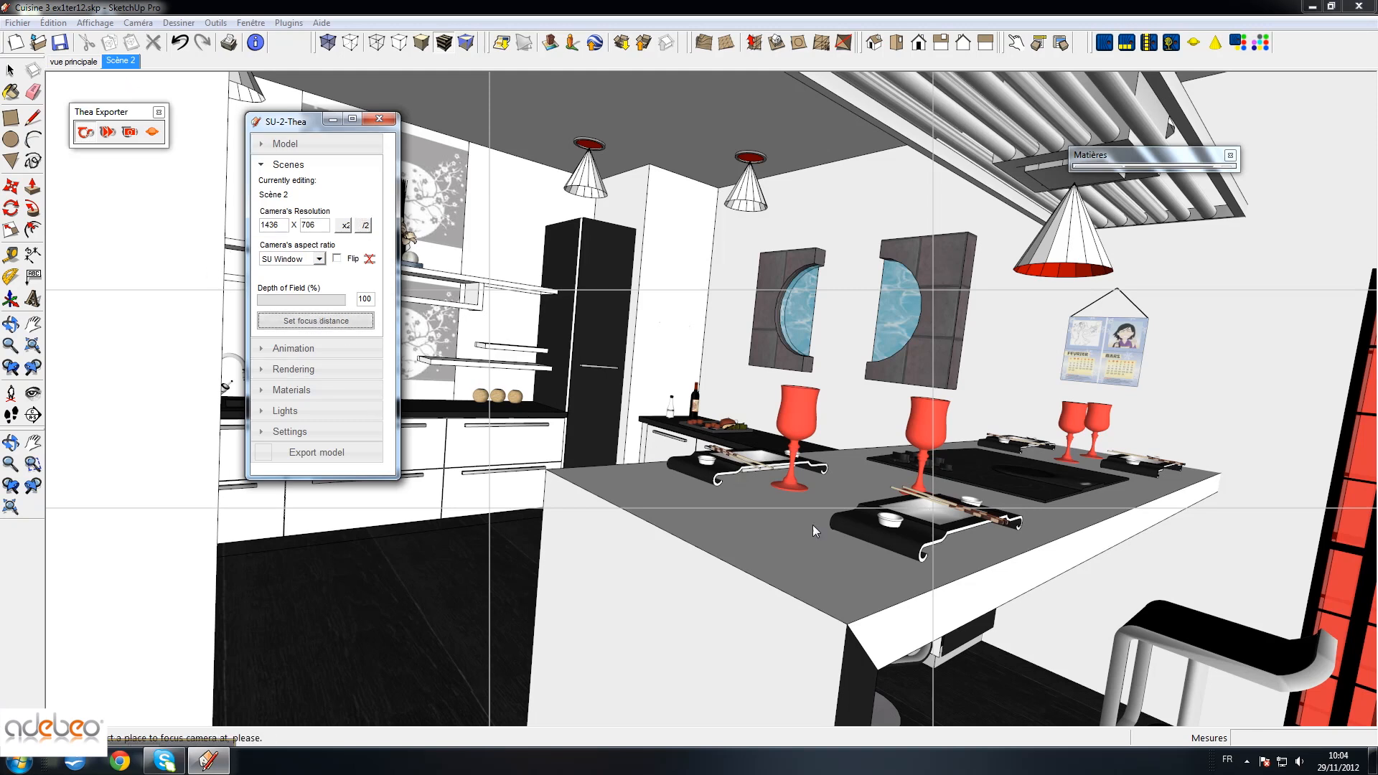
{"action": "left_click", "coordinate": [799, 419]}
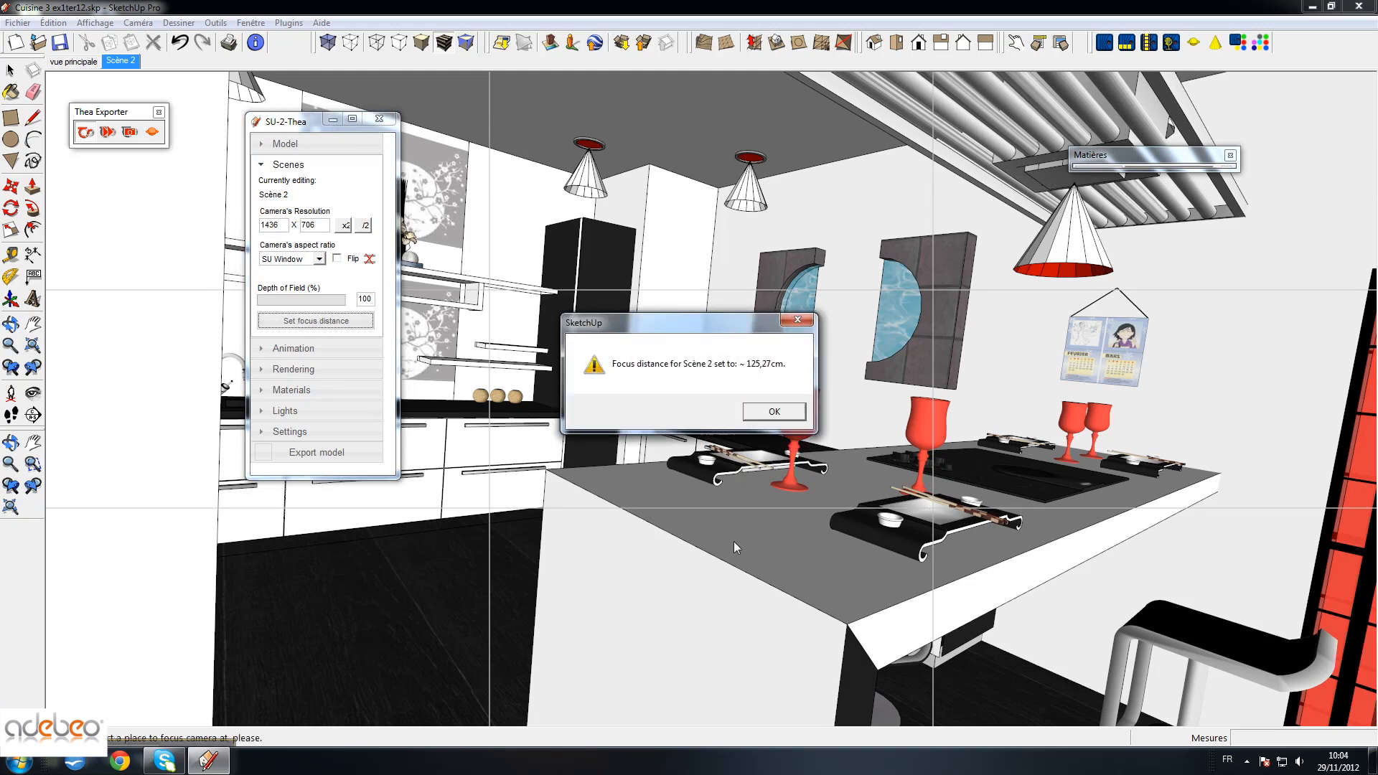
{"action": "left_click", "coordinate": [774, 412]}
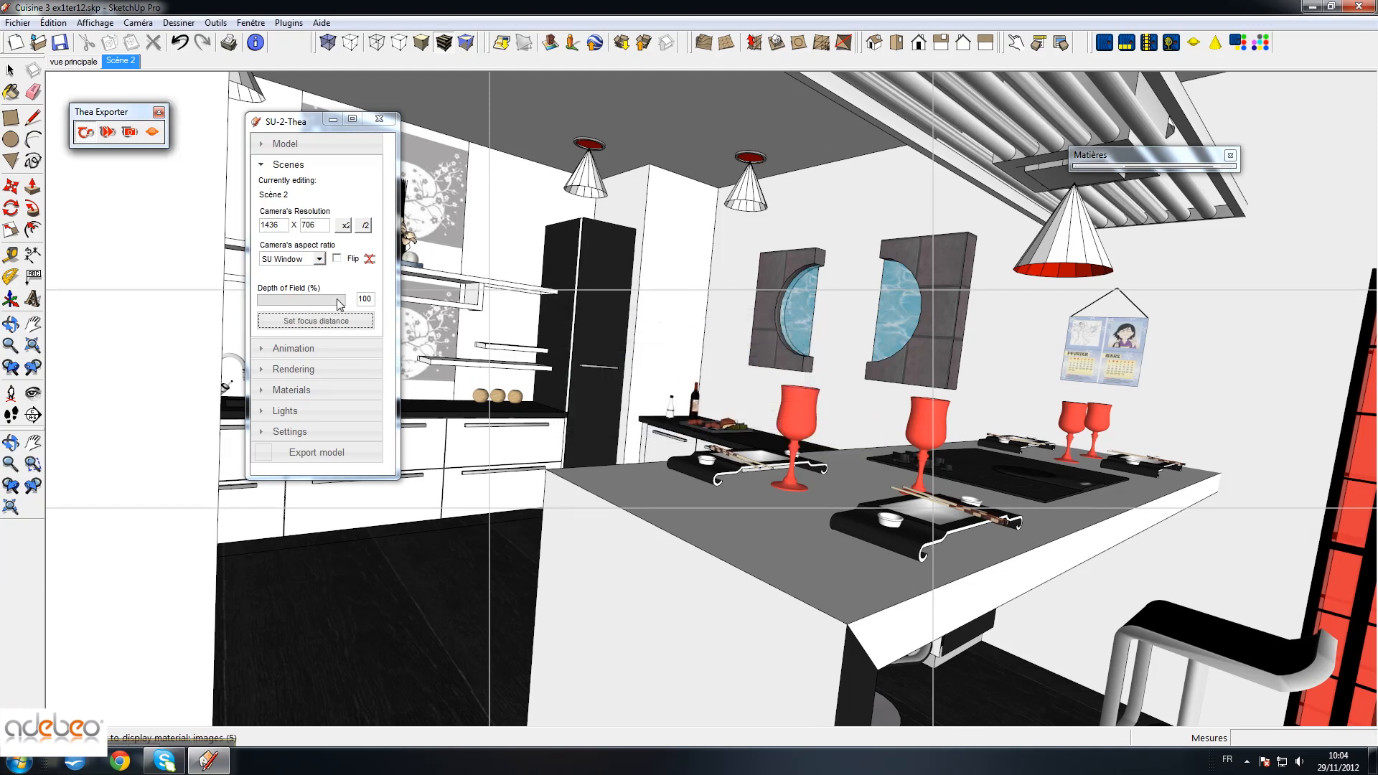
{"action": "left_click_drag", "start_coordinate": [340, 303], "coordinate": [293, 305]}
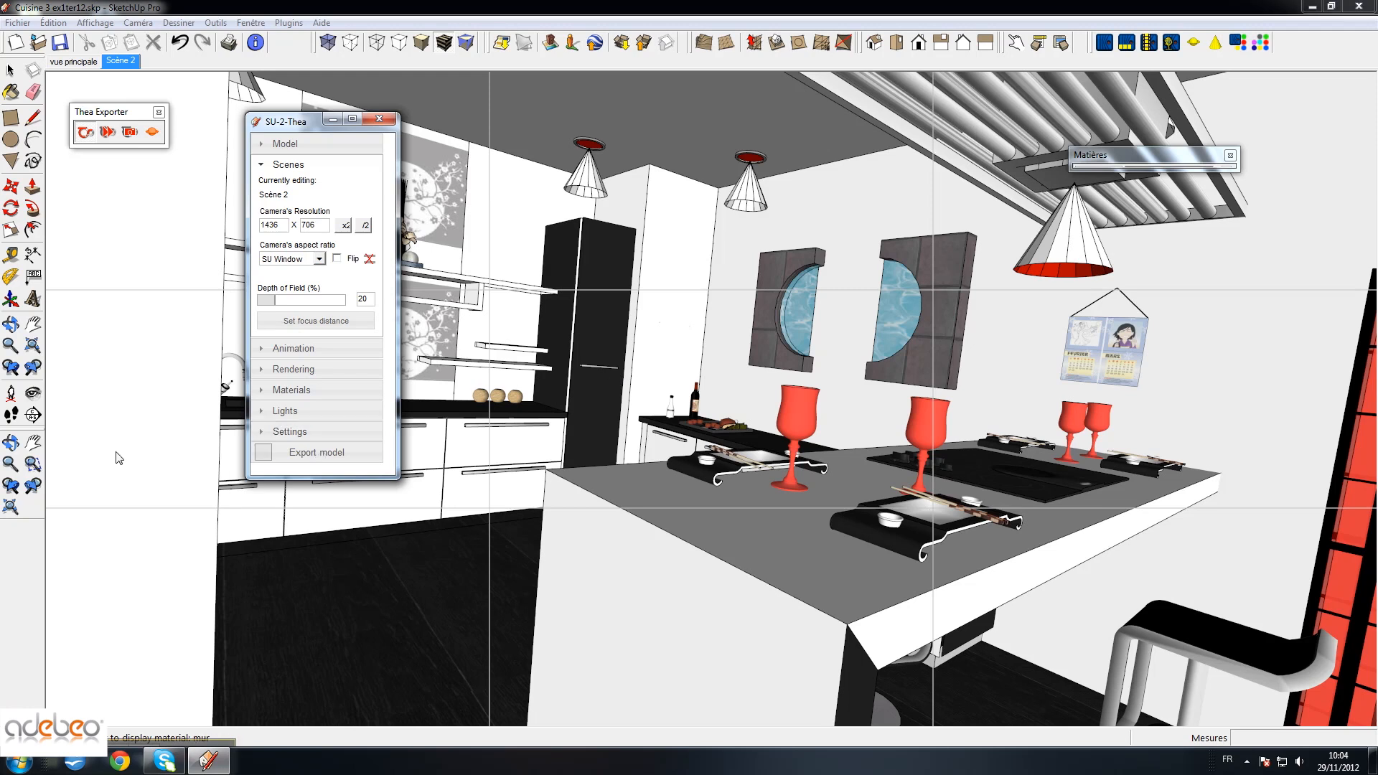
Select Adaptive (BSD) as the rendering method, keep the display parameters and close the export settings
{"action": "left_click", "coordinate": [293, 369]}
{"action": "left_click", "coordinate": [364, 247]}
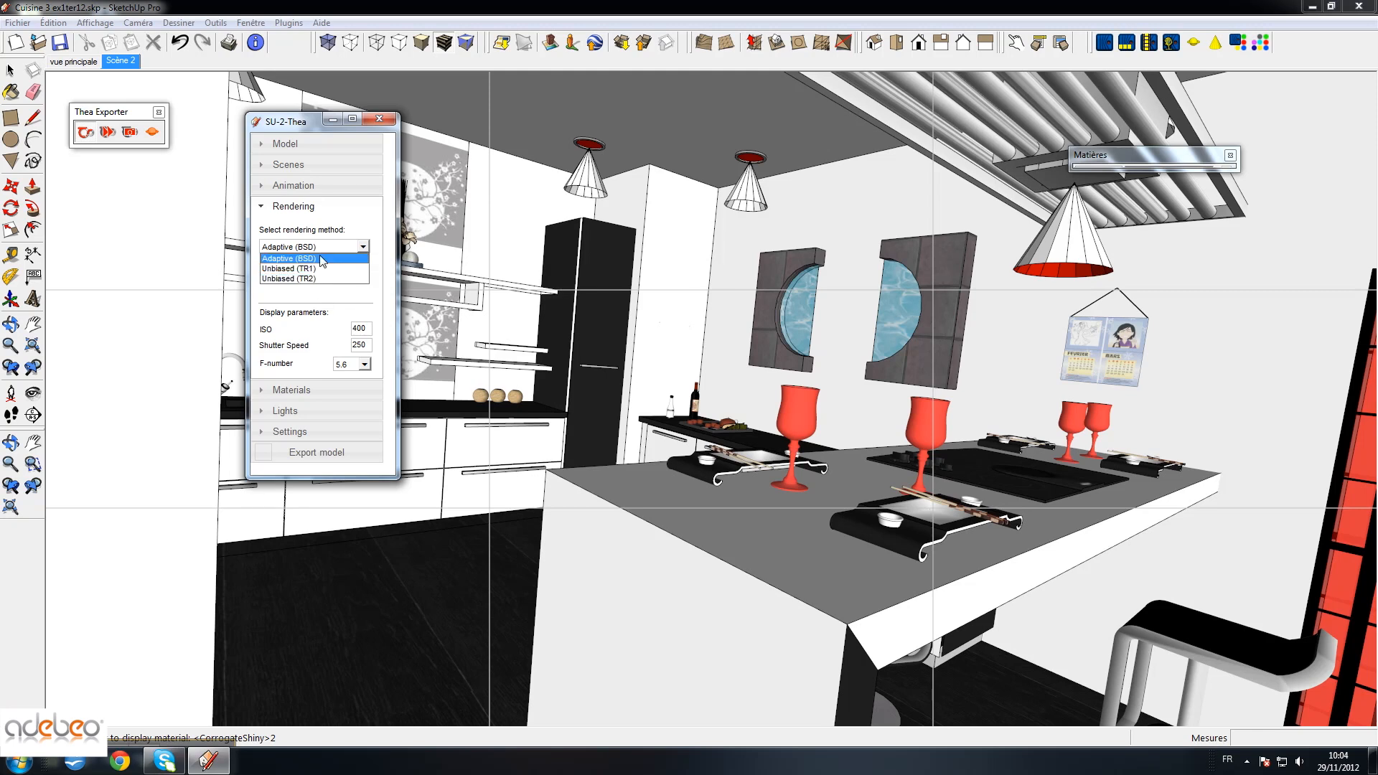
{"action": "left_click", "coordinate": [317, 261]}
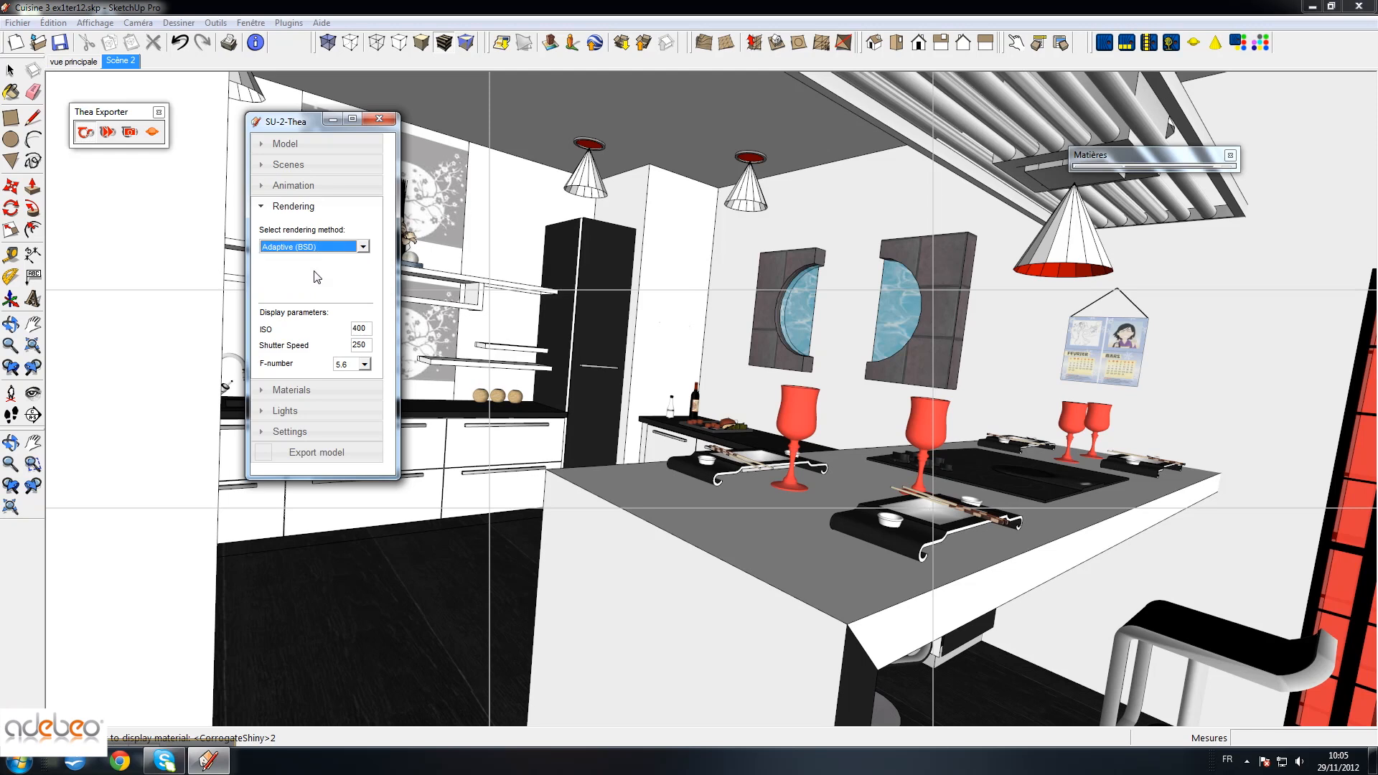
{"action": "key", "text": "Tab"}
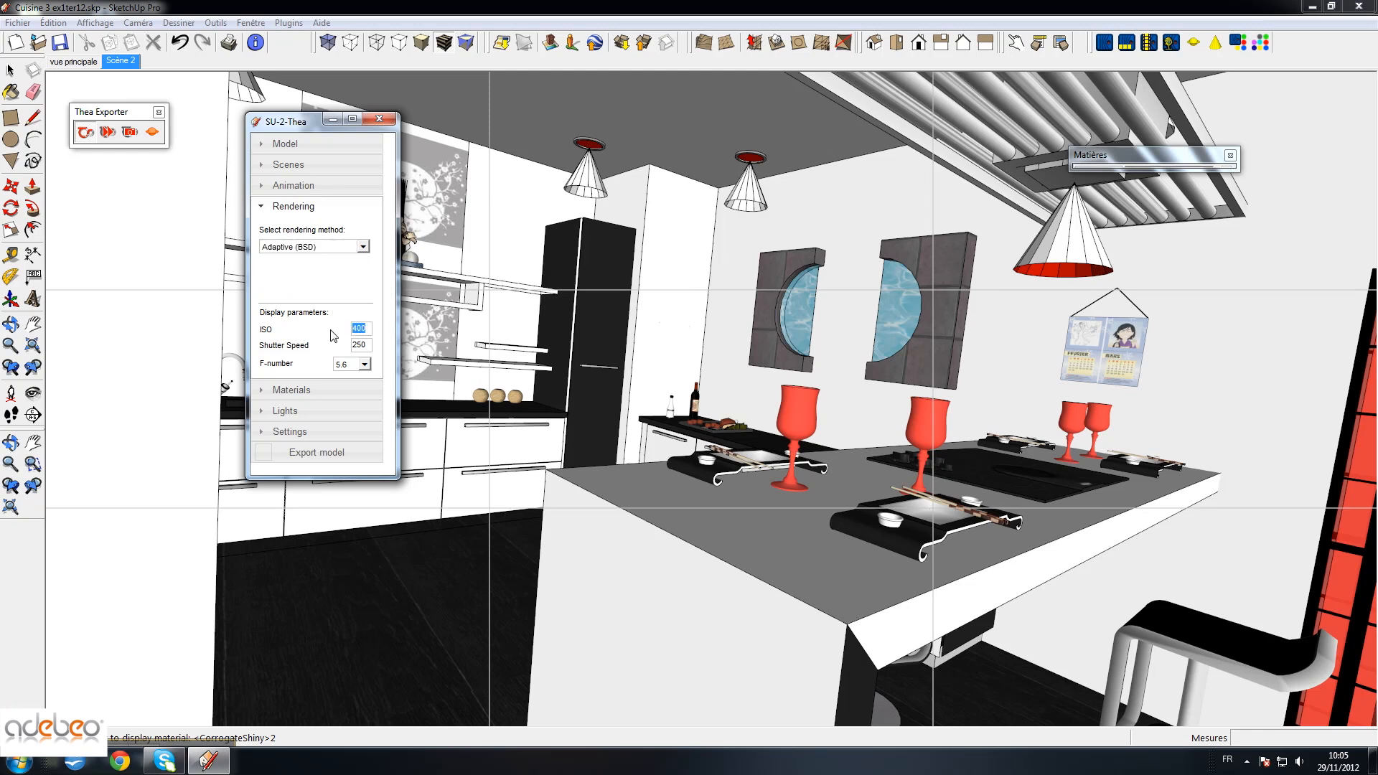
{"action": "key", "text": "Tab"}
{"action": "key", "text": "shift+Tab"}
{"action": "key", "text": "Tab"}
{"action": "left_click", "coordinate": [379, 118]}
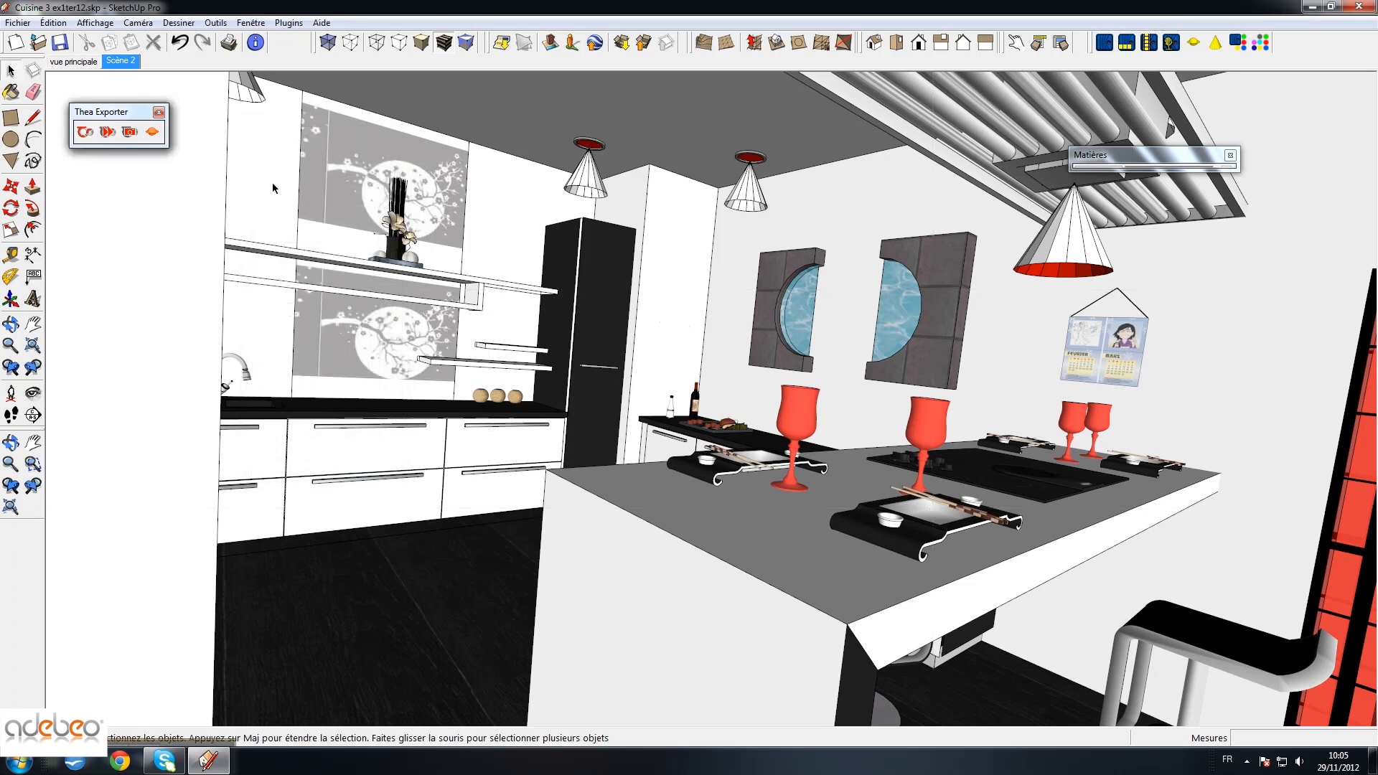
Render the kitchen scene in Thea Darkroom and let the computation finish
{"action": "left_click", "coordinate": [130, 133]}
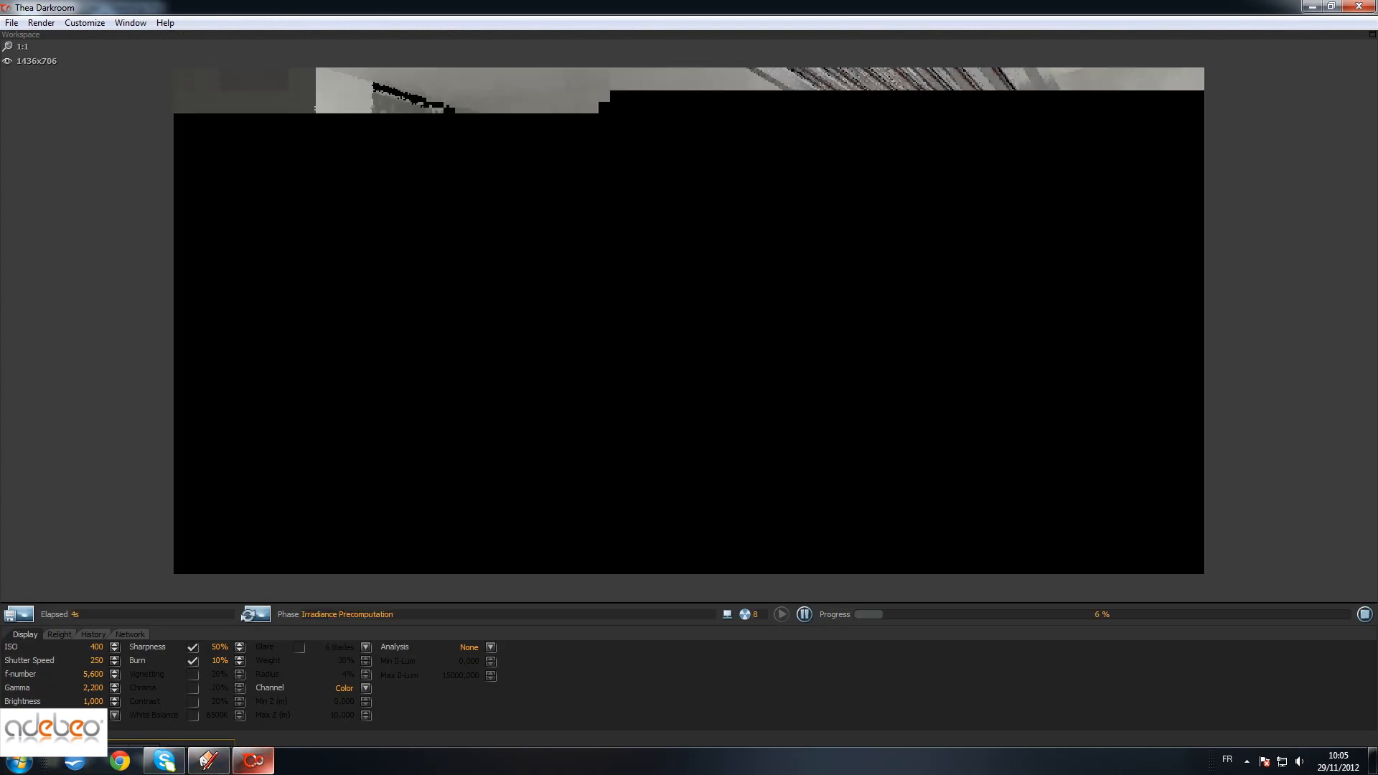
{"action": "mouse_move", "coordinate": [252, 760]}
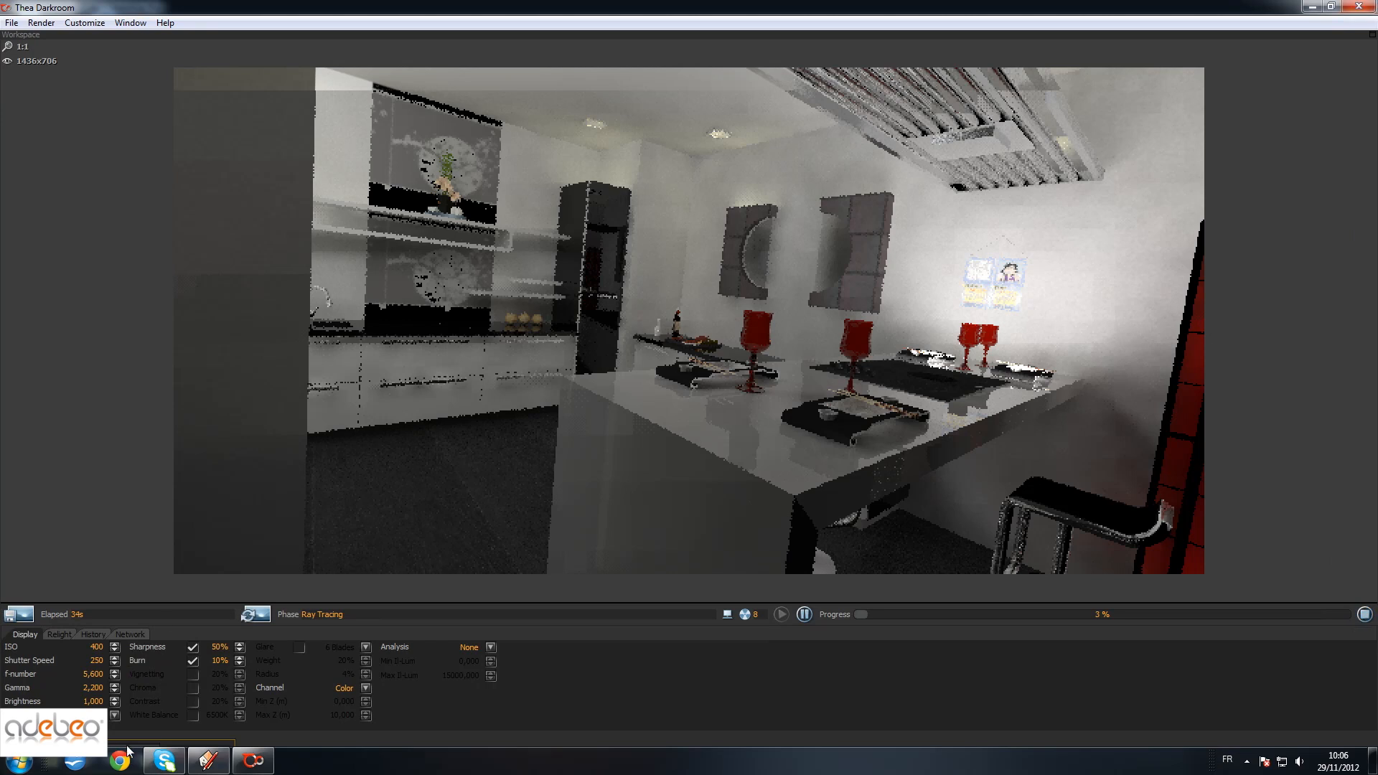
{"action": "mouse_move", "coordinate": [131, 735]}
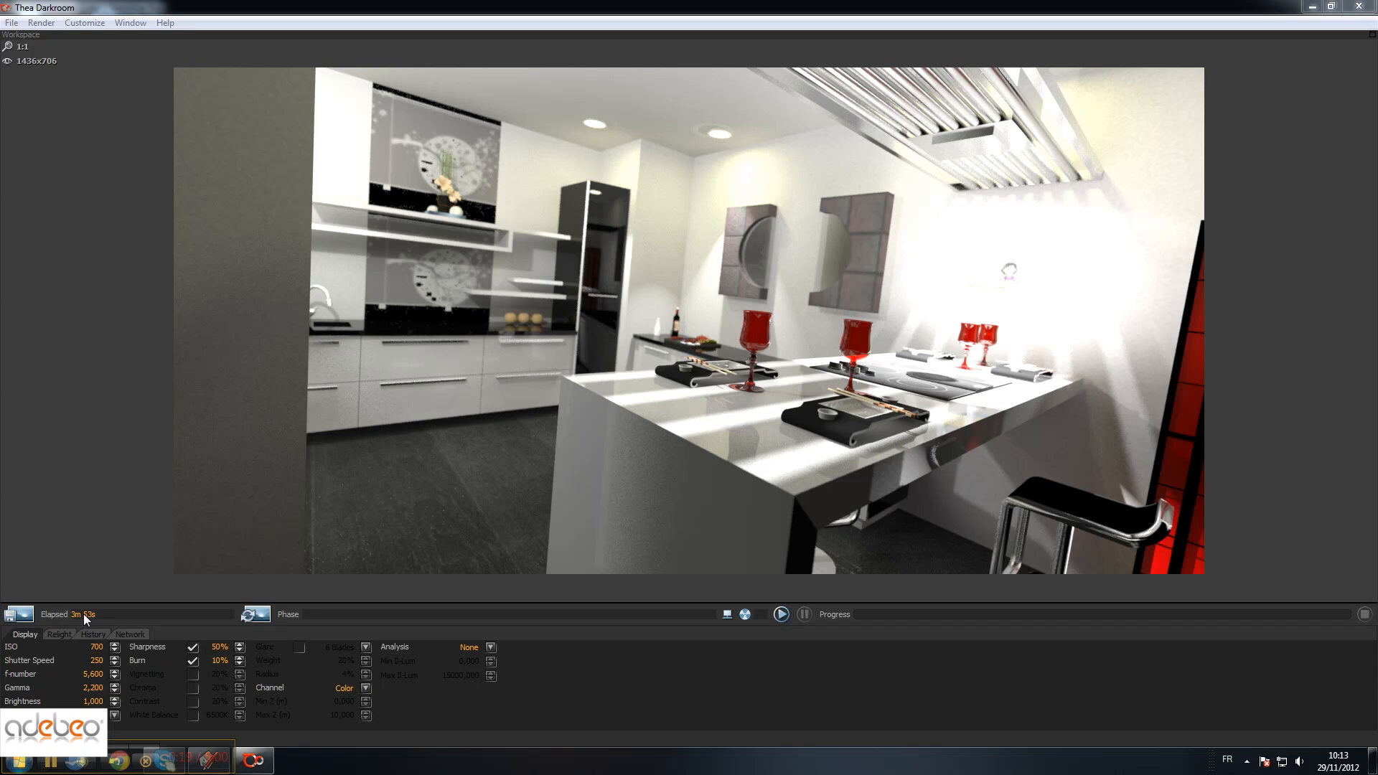
Save the rendered image to the desktop as a PNG file named "tuto thea"
{"action": "left_click", "coordinate": [29, 614]}
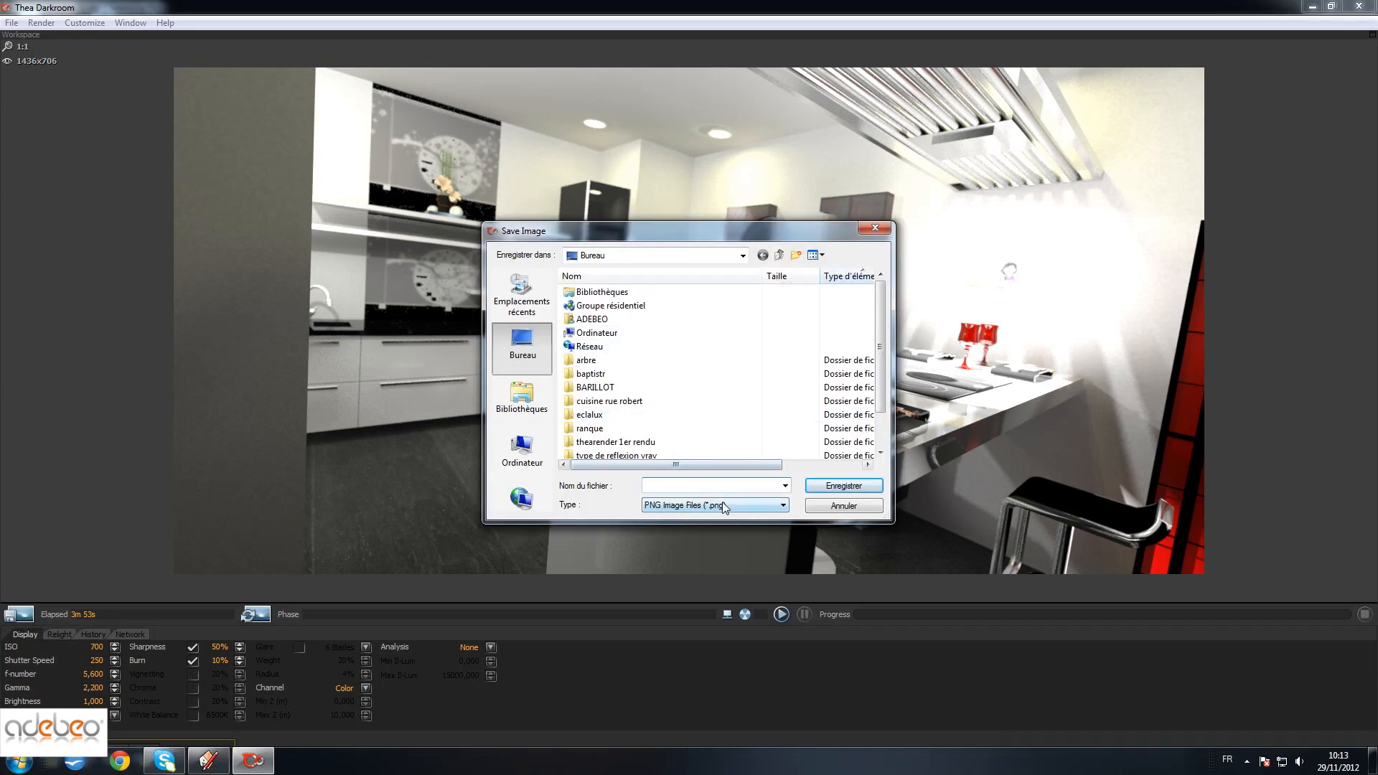
{"action": "left_click", "coordinate": [723, 506]}
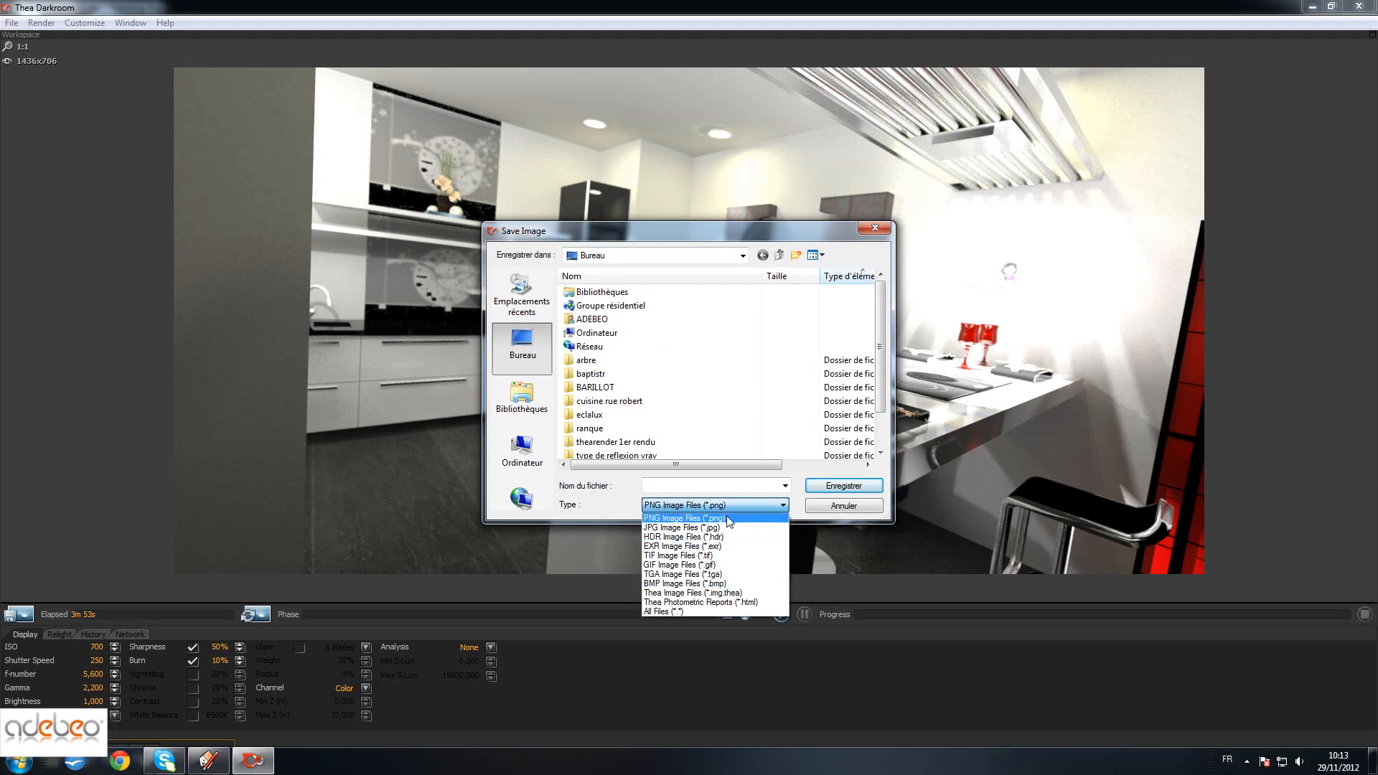
{"action": "left_click", "coordinate": [709, 504]}
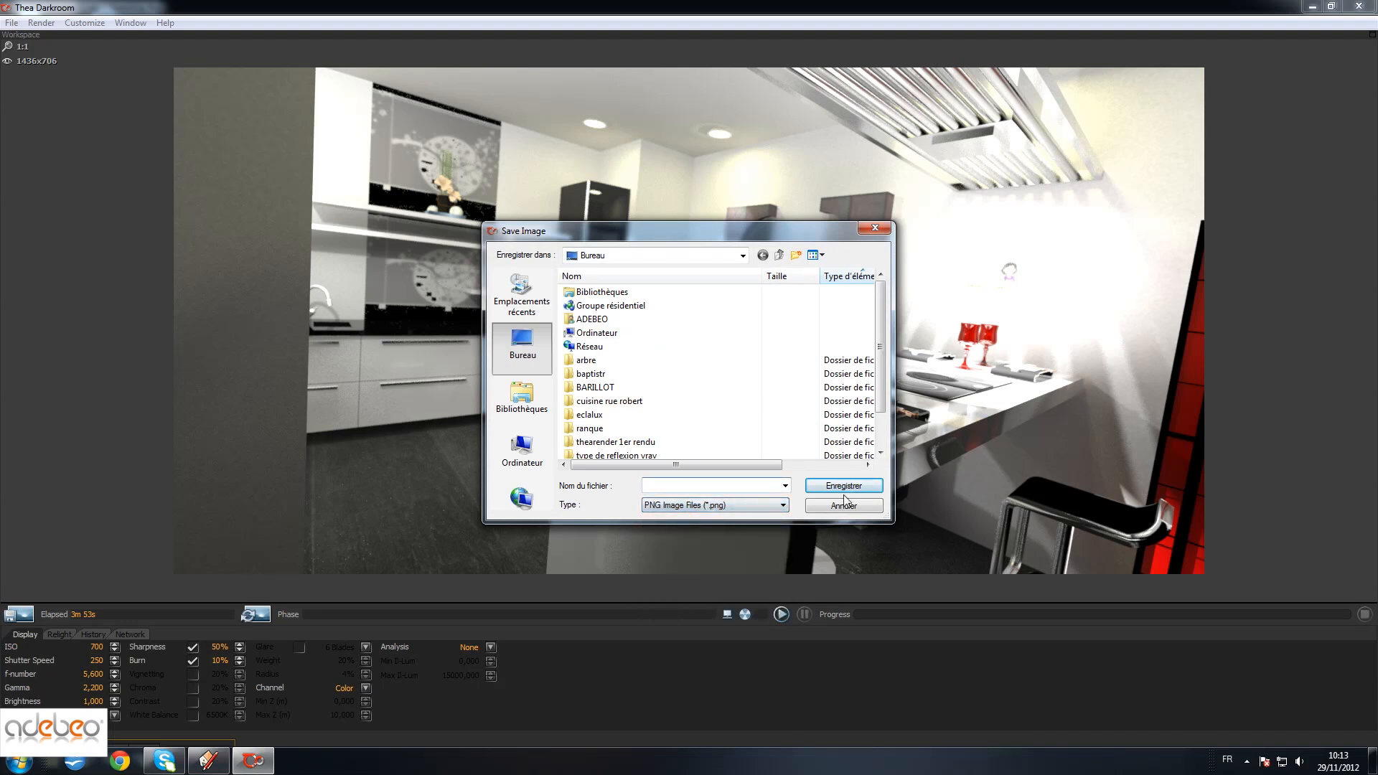
{"action": "type", "text": "tuto thea"}
{"action": "key", "text": "Return"}
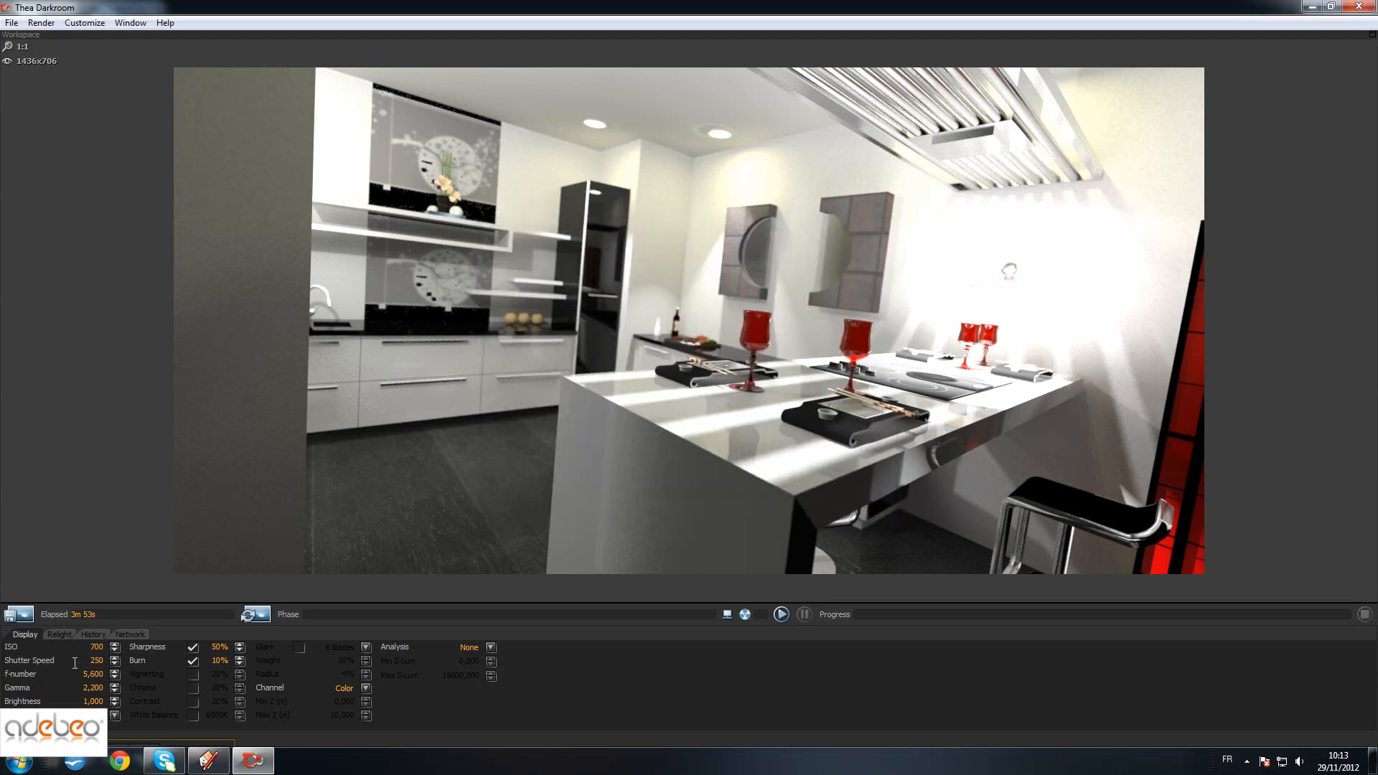
Set the rendered image's ISO to 400 and refresh the display
{"action": "left_click_drag", "start_coordinate": [94, 649], "coordinate": [73, 649]}
{"action": "type", "text": "4"}
{"action": "left_click", "coordinate": [263, 615]}
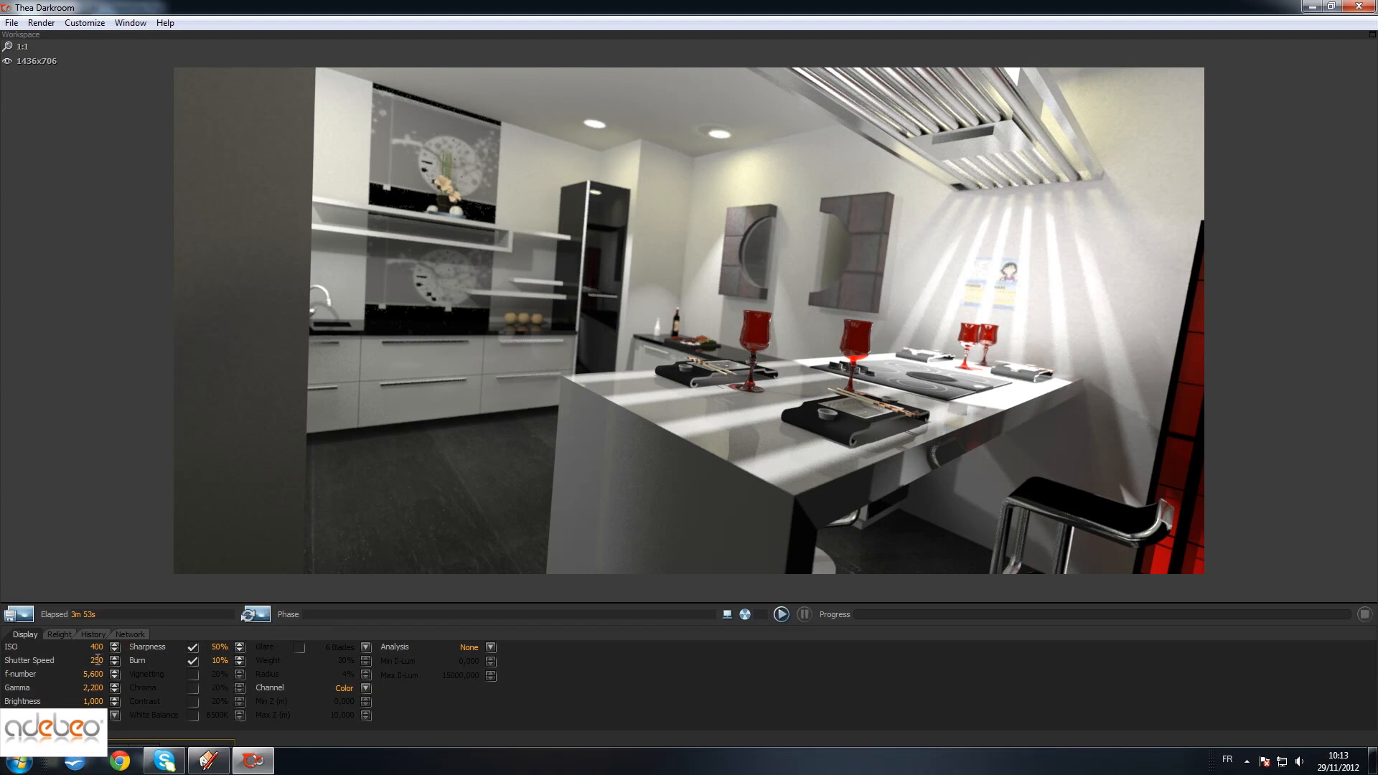
Set the rendered image's shutter speed to 100 and refresh the display
{"action": "left_click_drag", "start_coordinate": [103, 660], "coordinate": [89, 661]}
{"action": "type", "text": "100"}
{"action": "left_click", "coordinate": [267, 614]}
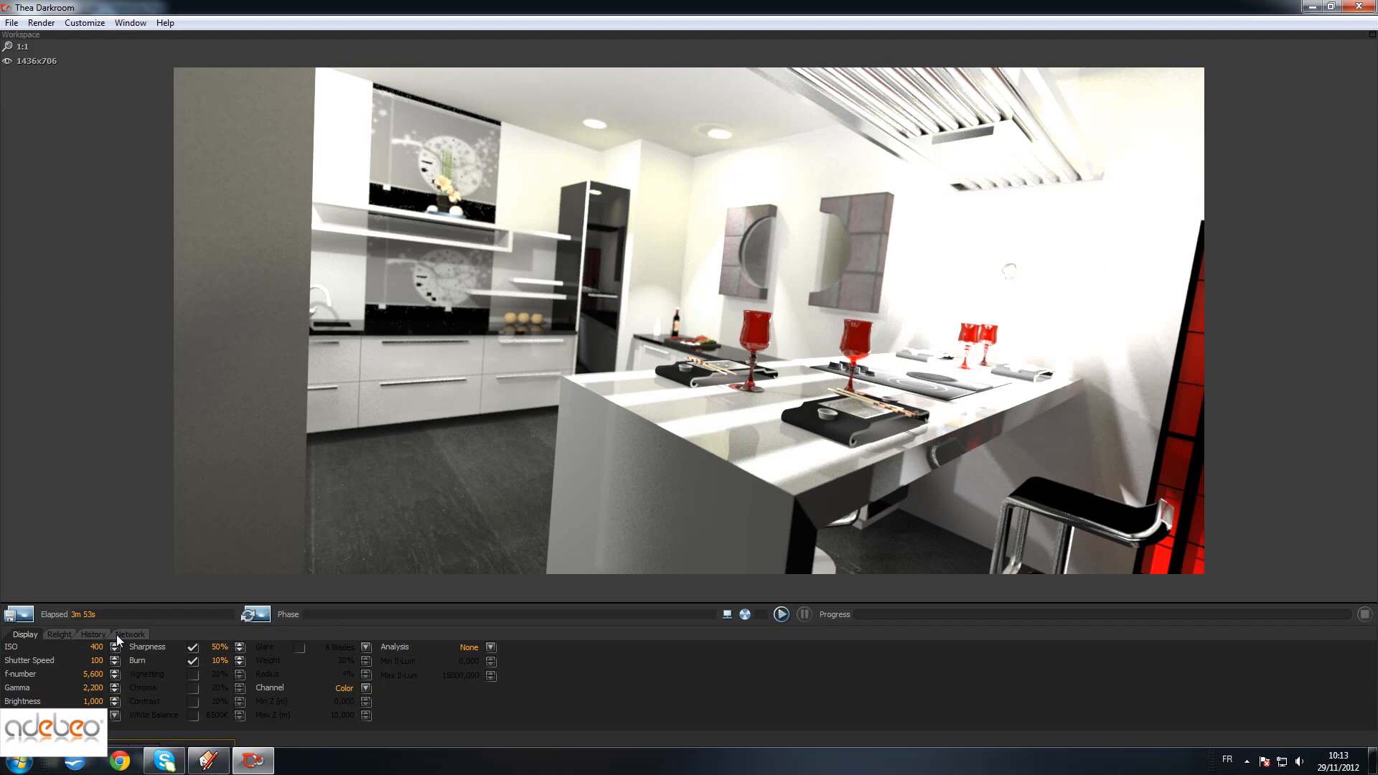
Enable the 6 Blades glare effect, set the shutter speed to 200 and refresh the rendered image
{"action": "left_click", "coordinate": [299, 648]}
{"action": "left_click", "coordinate": [254, 615]}
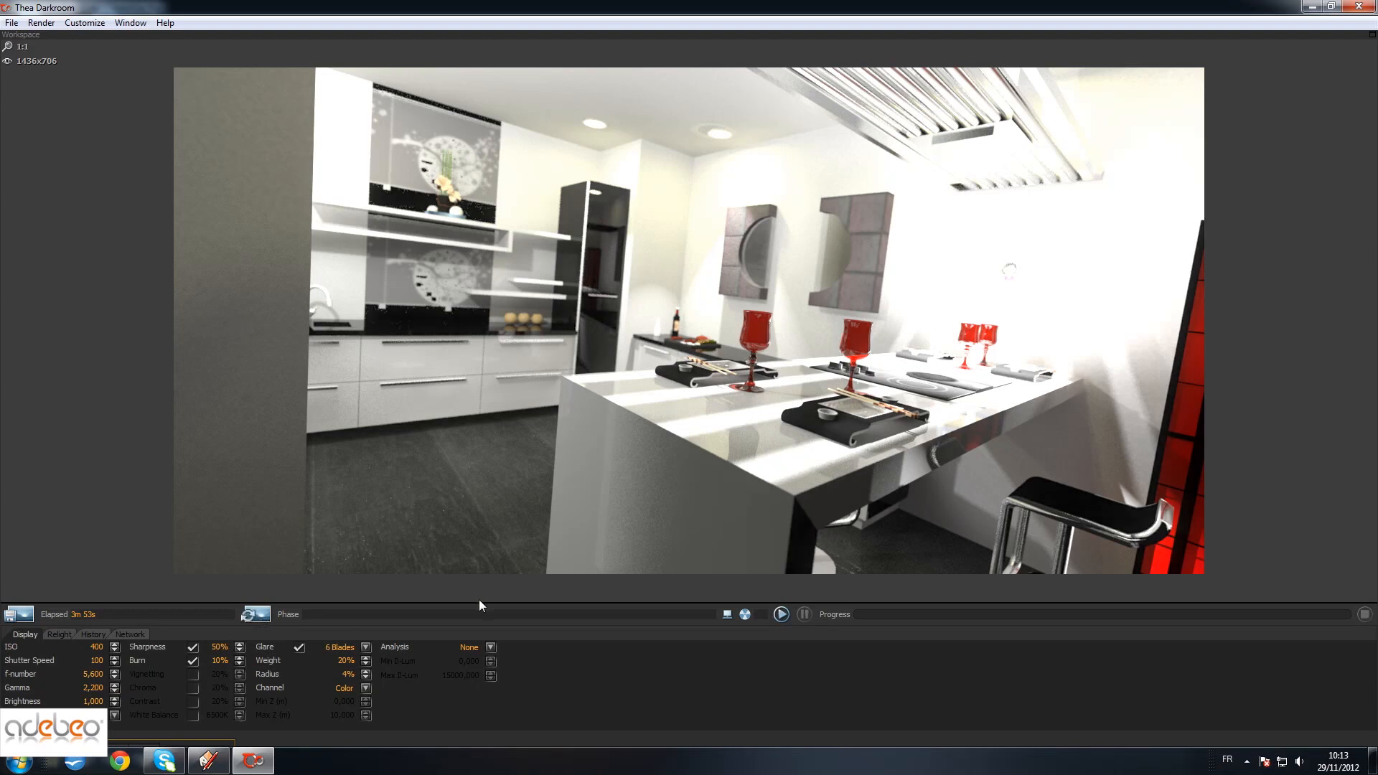
{"action": "double_click", "coordinate": [96, 661]}
{"action": "type", "text": "200"}
{"action": "key", "text": "Return"}
{"action": "left_click", "coordinate": [248, 616]}
Save the adjusted render to the desktop as a PNG file named "image2"
{"action": "left_click", "coordinate": [18, 615]}
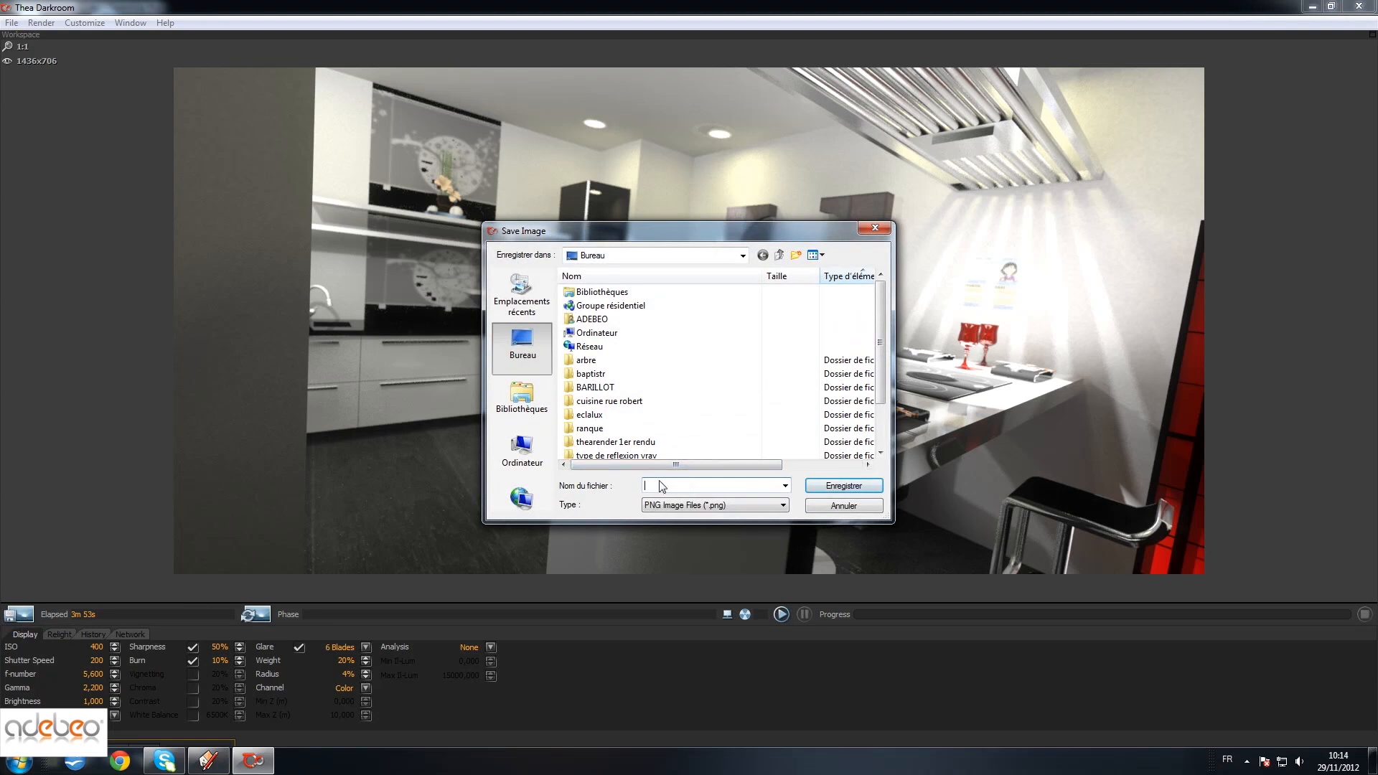
{"action": "type", "text": "image2"}
{"action": "key", "text": "Return"}
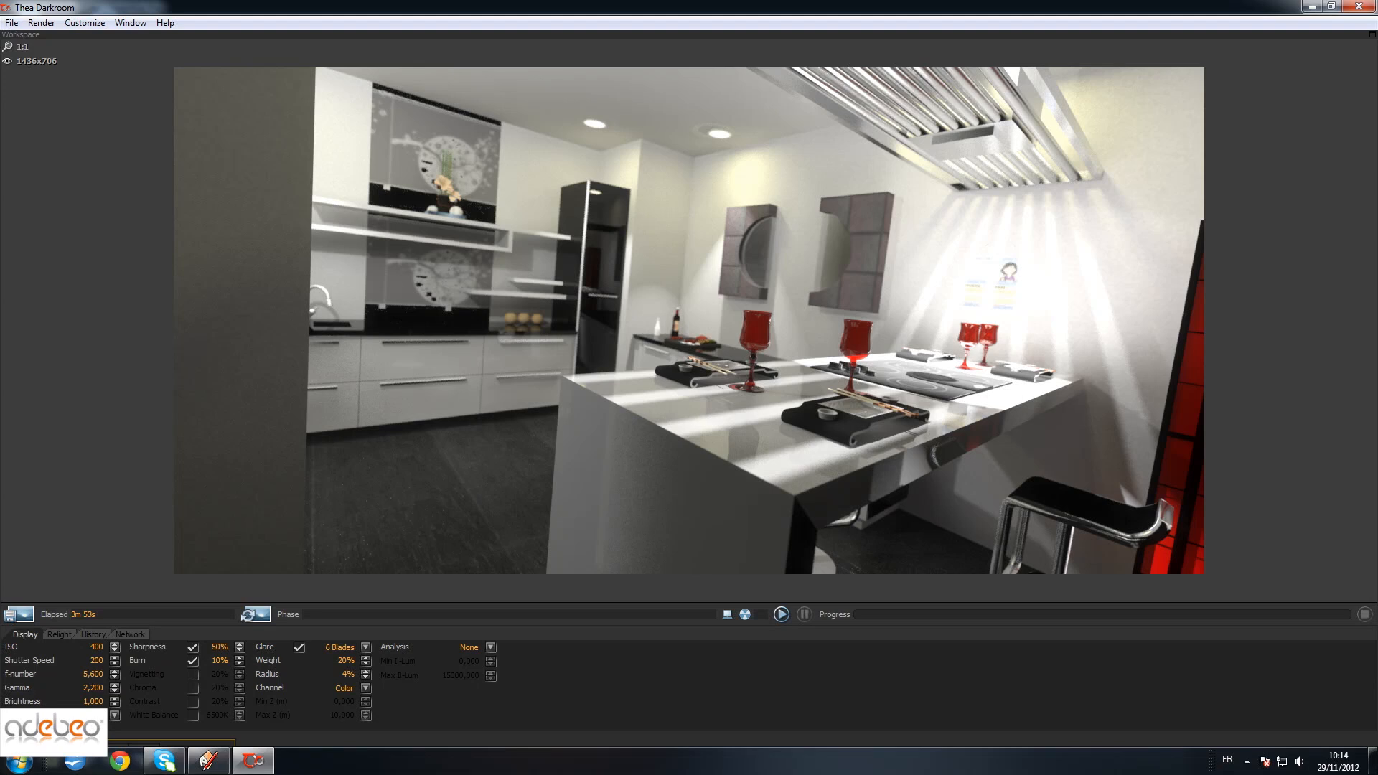
Quit Thea Darkroom and reopen the Thea export settings in SketchUp
{"action": "left_click", "coordinate": [1368, 9]}
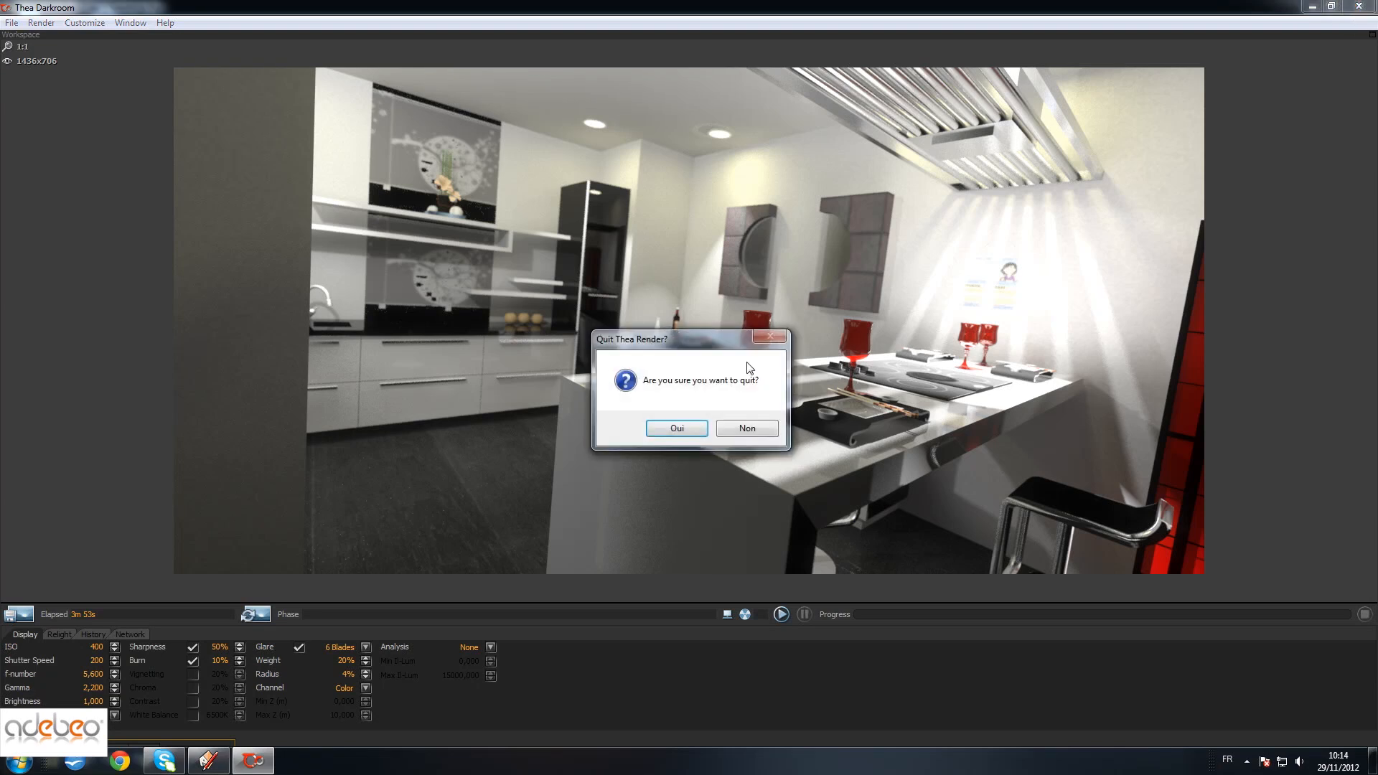
{"action": "left_click", "coordinate": [677, 429]}
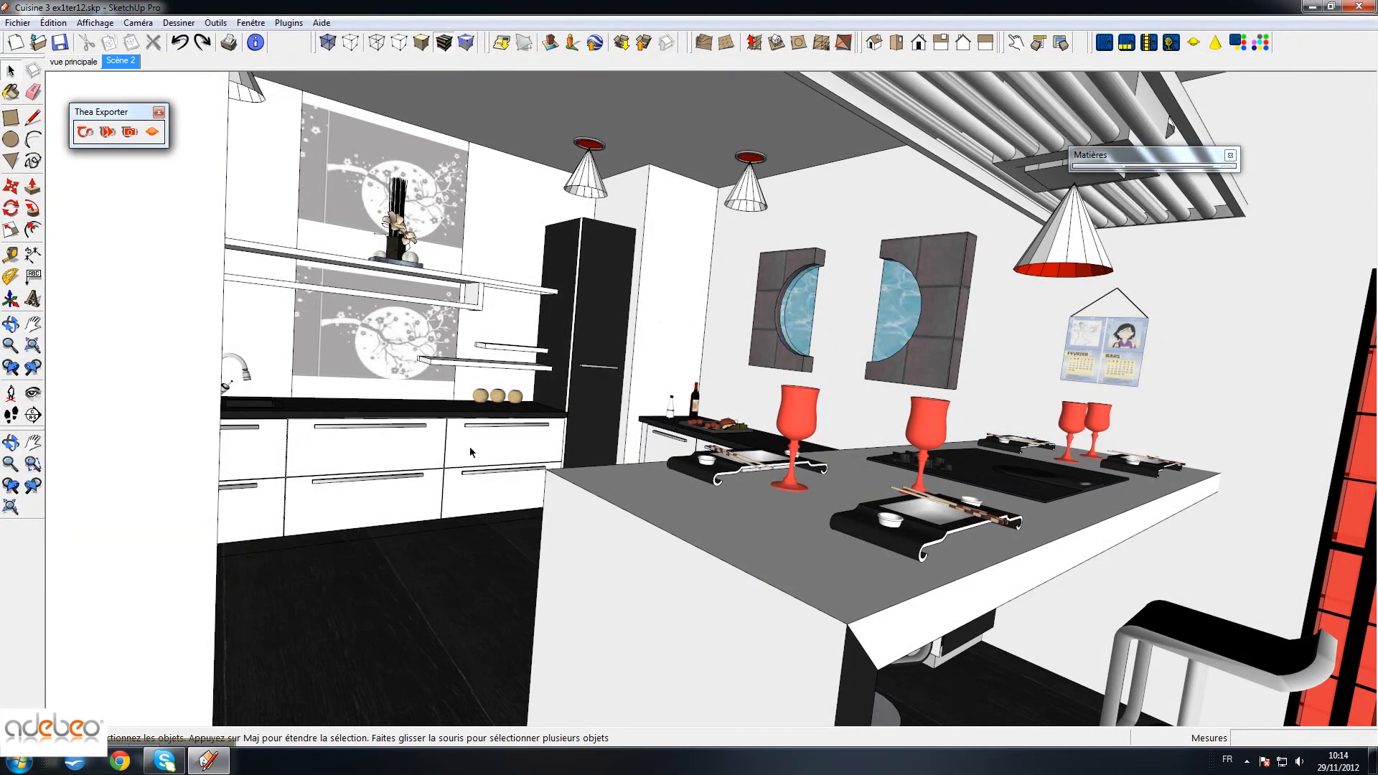
{"action": "left_click", "coordinate": [84, 133]}
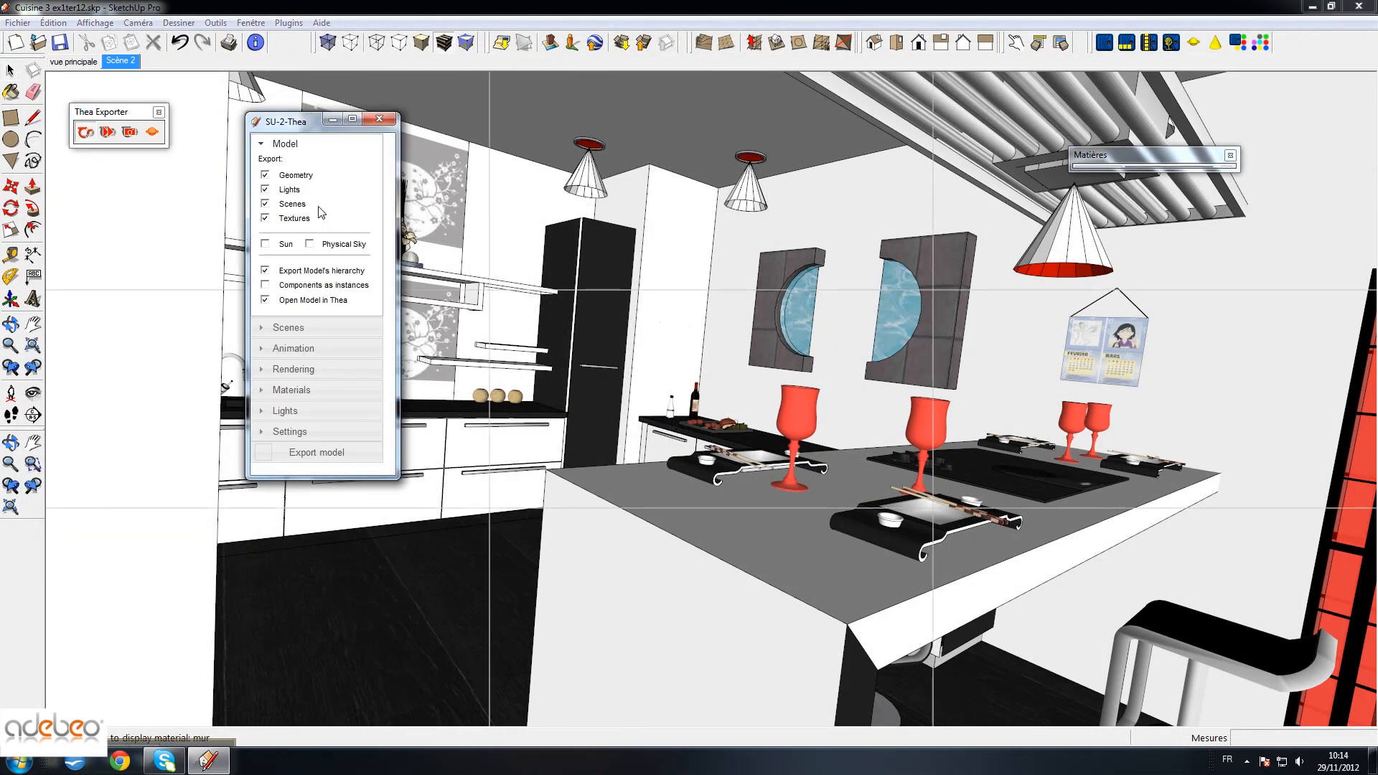